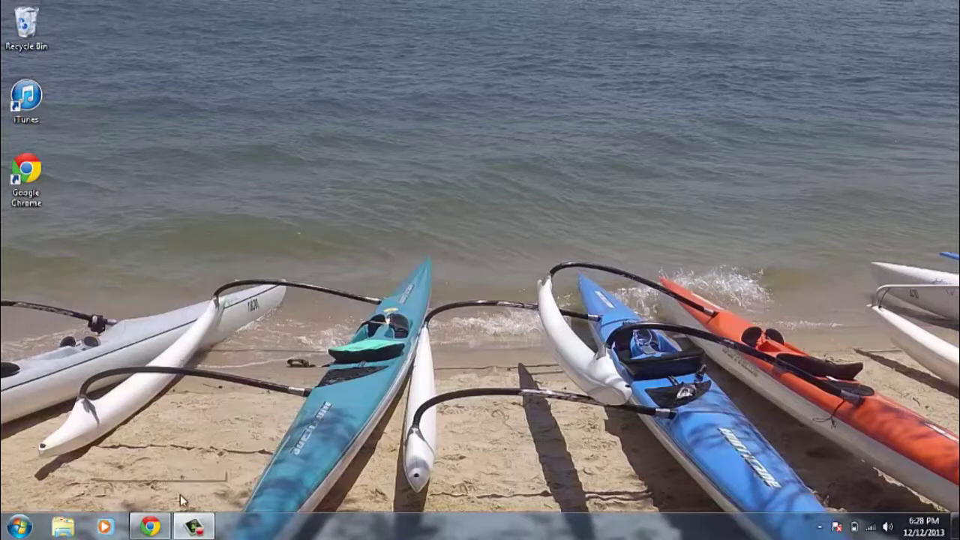
click(150, 526)
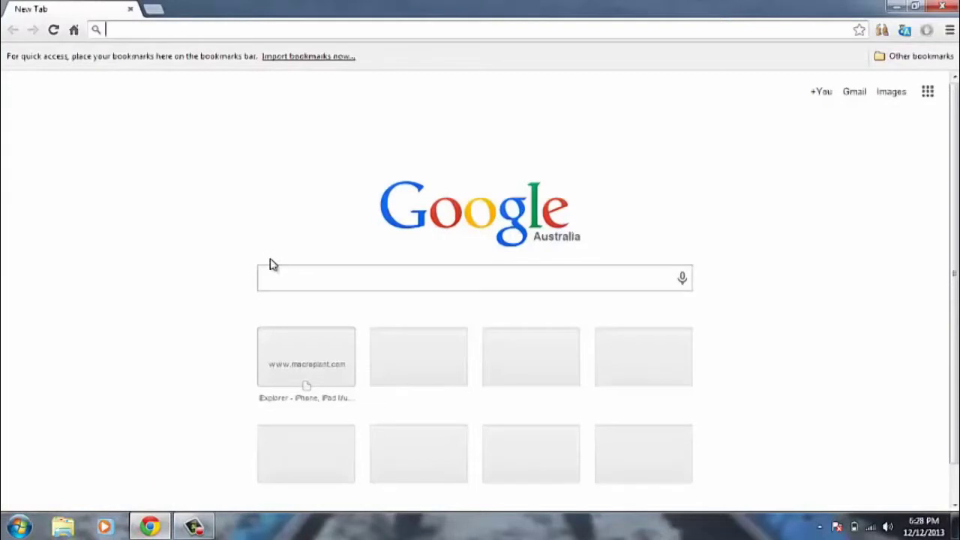
text(wwwww)
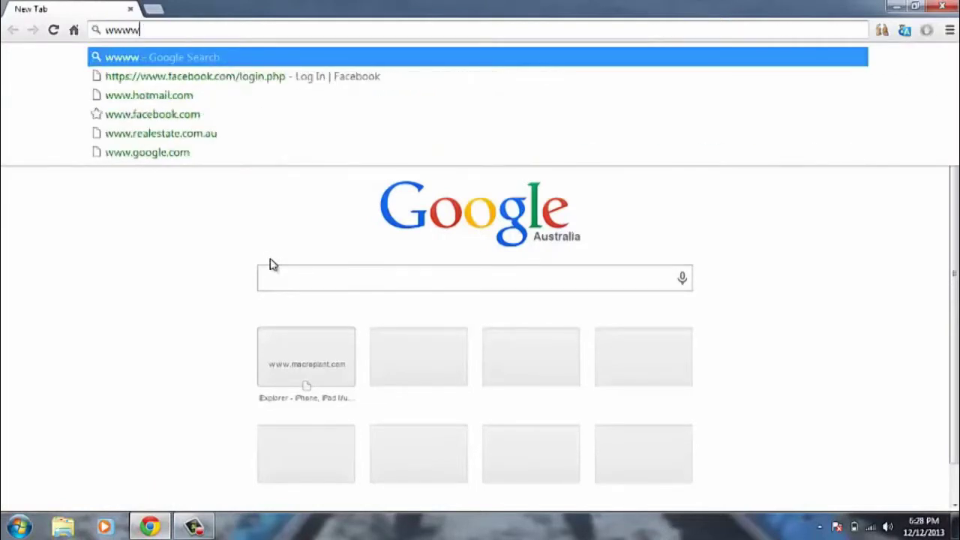
key(BackSpace)
key(BackSpace)
text(.)
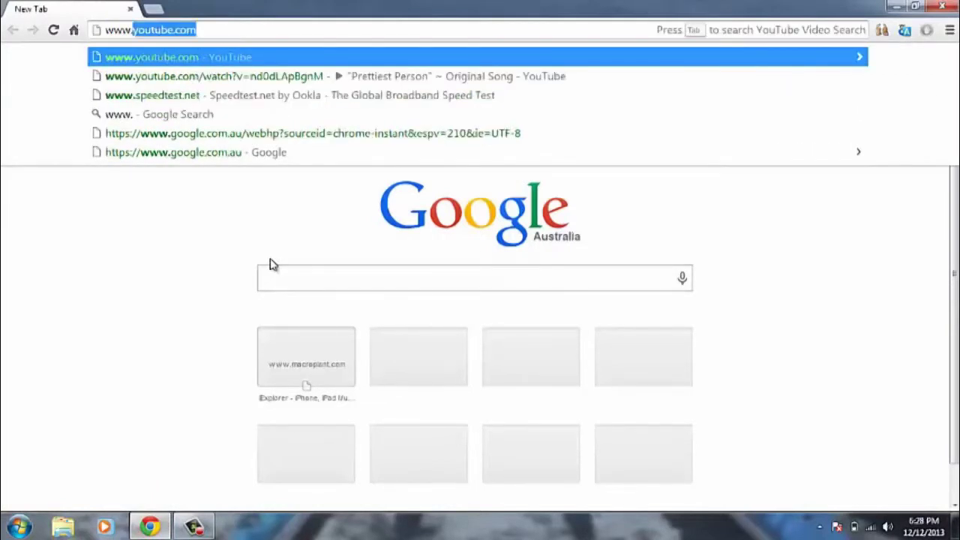
text(macr)
key(BackSpace)
text(c)
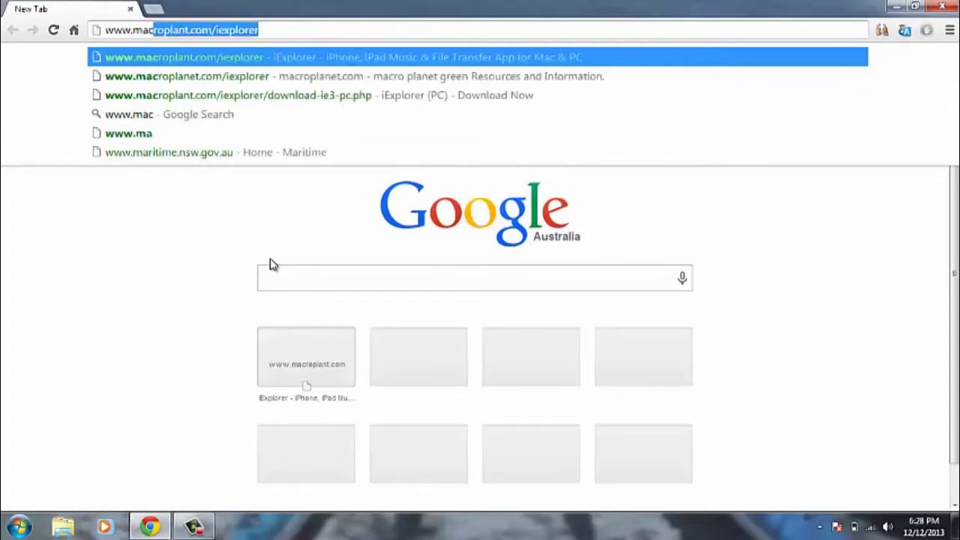
text(ro)
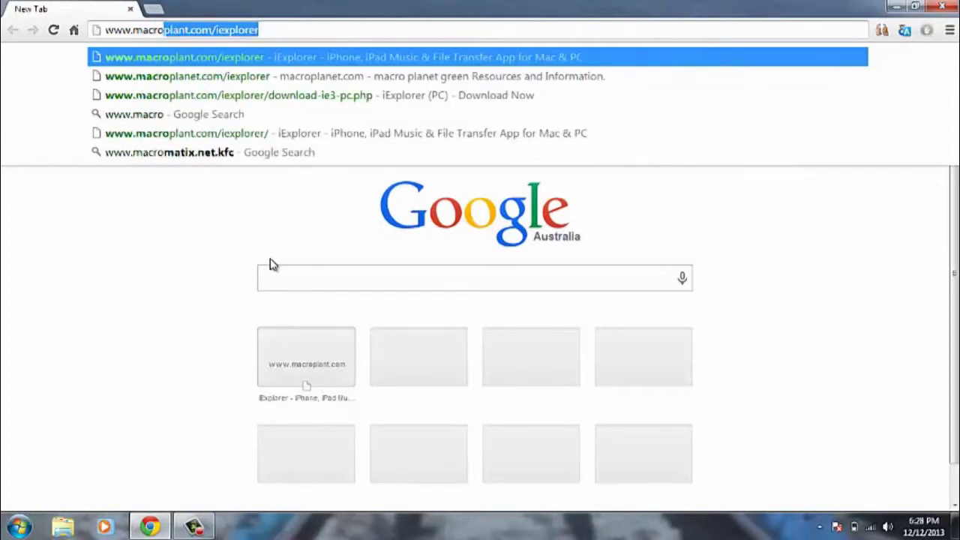
key(Right)
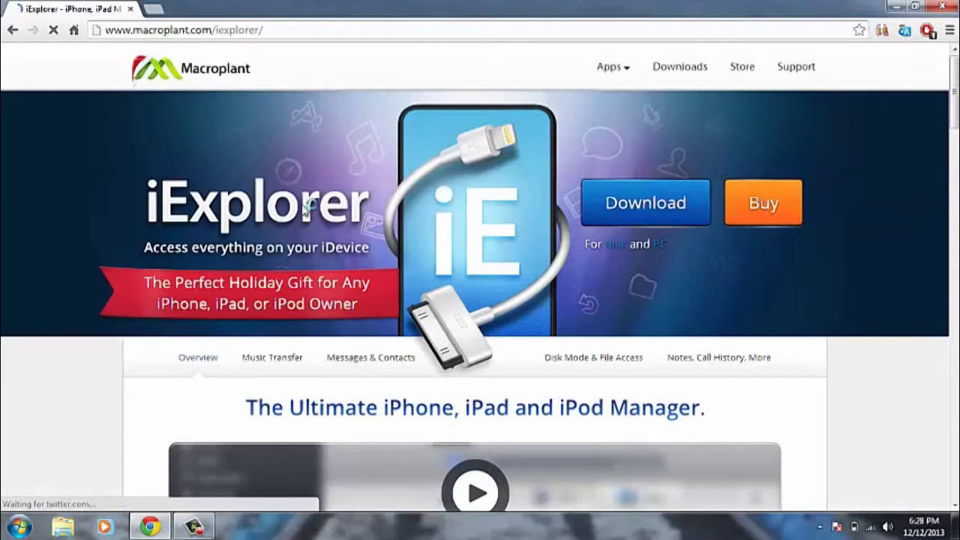
Step: Start the iExplorer PC download, then cancel iExplorer_3_Setup_3252.exe and close the download bar
click(654, 204)
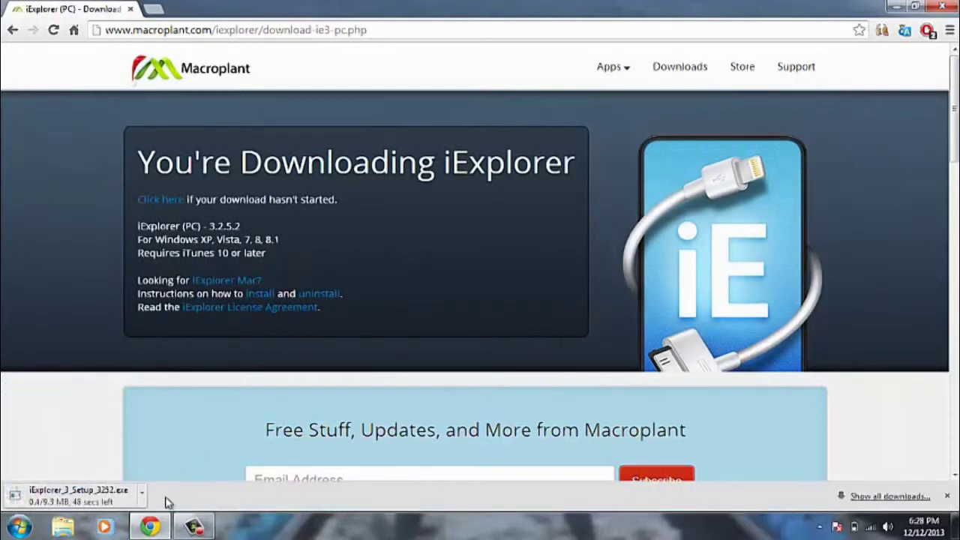
click(143, 494)
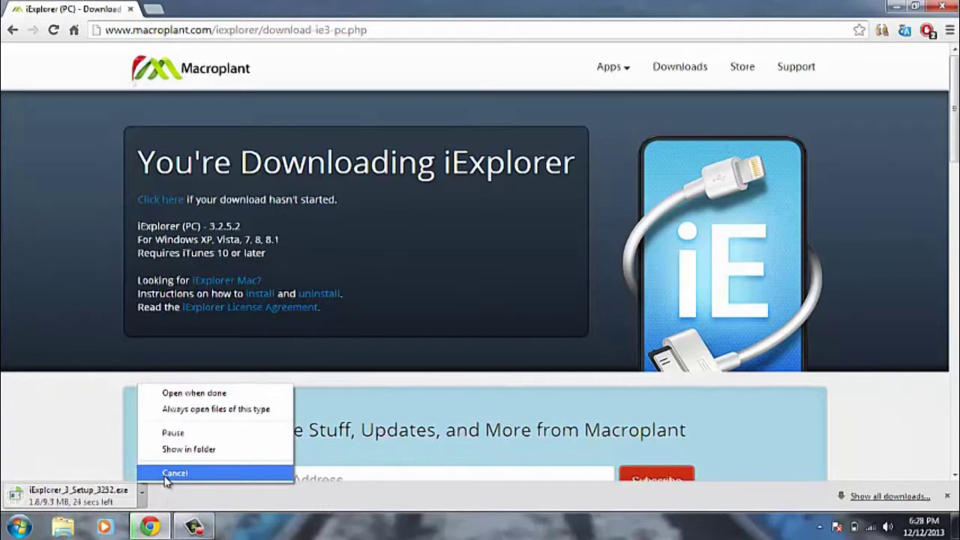
click(167, 475)
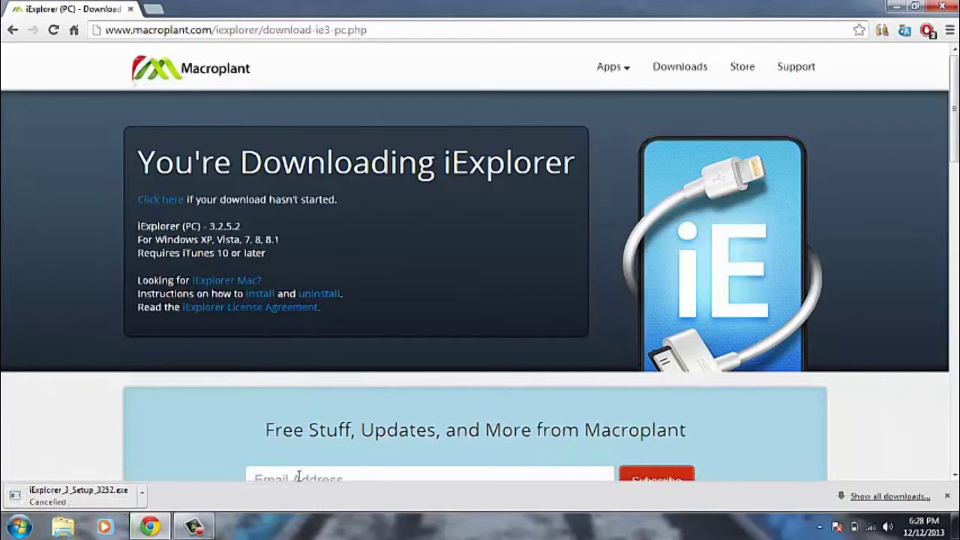
click(947, 496)
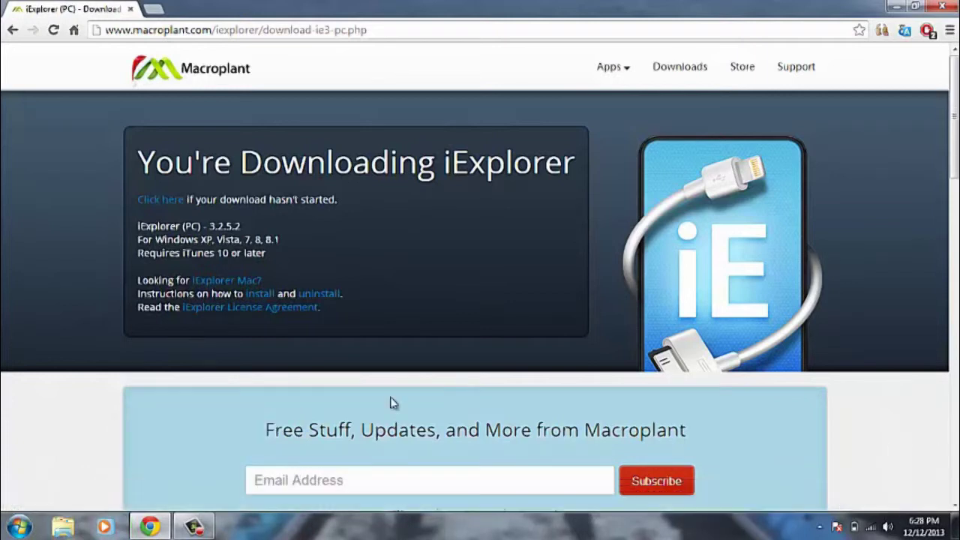
Step: Run iExplorer_Setup from Documents > Downloads, close Chrome and allow it past the security warning
click(19, 527)
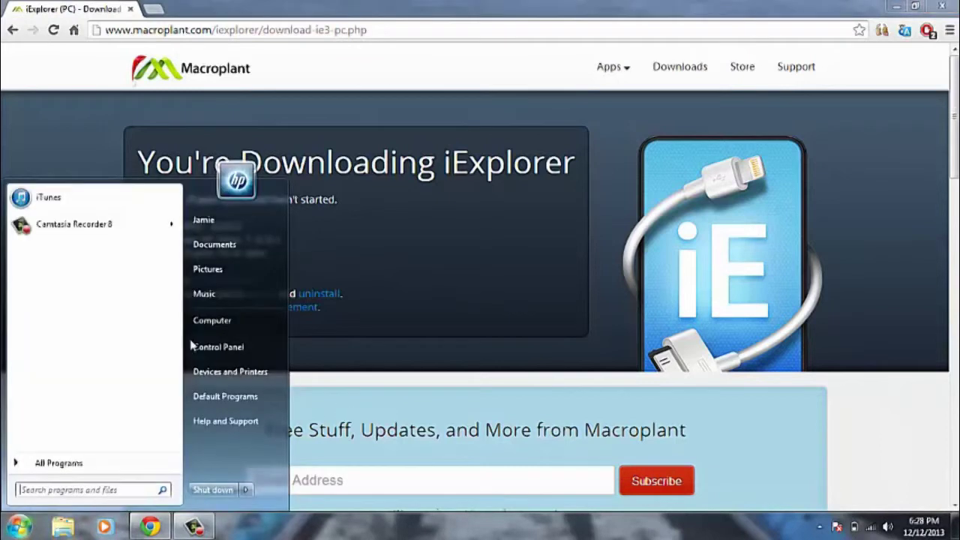
click(246, 243)
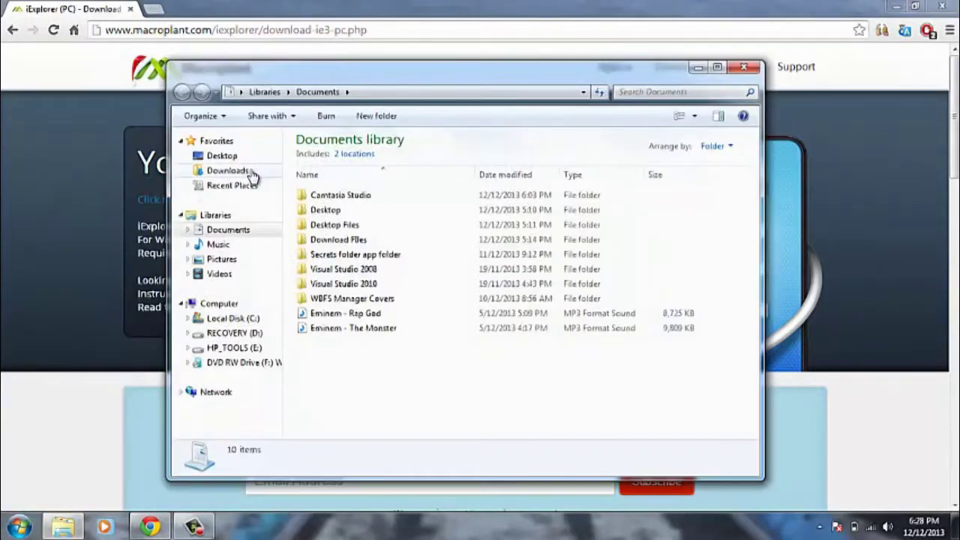
click(244, 172)
double_click(398, 166)
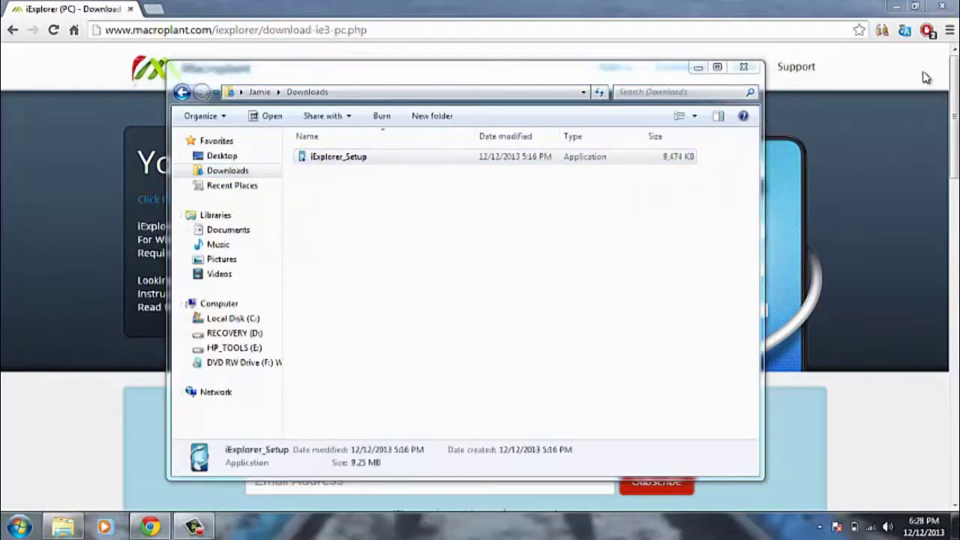
click(943, 7)
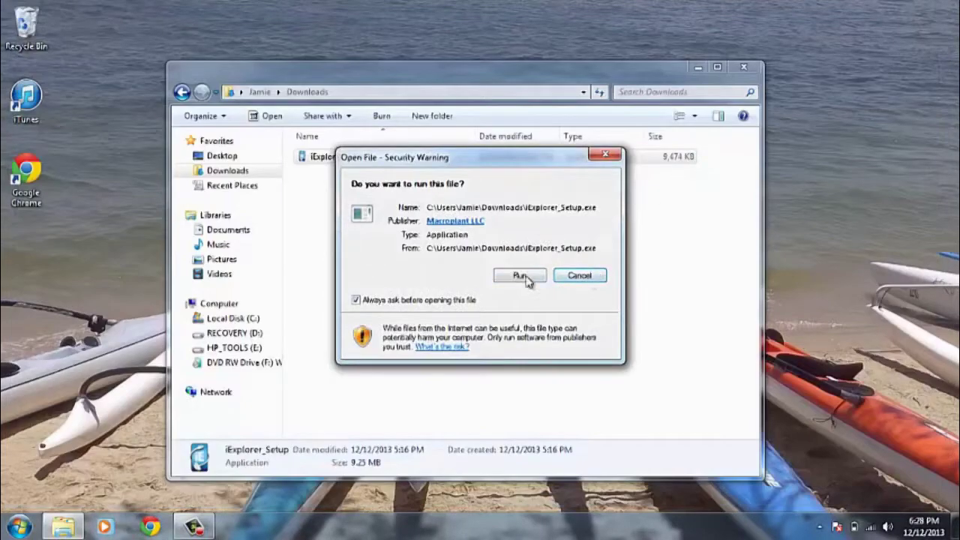
click(518, 276)
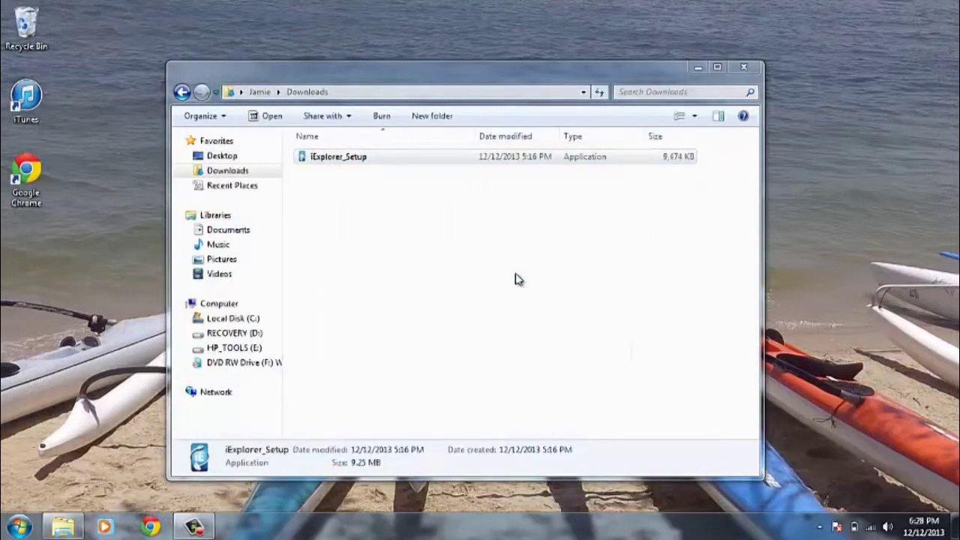
Step: Choose English as the setup language and accept the iExplorer licence agreement
click(745, 69)
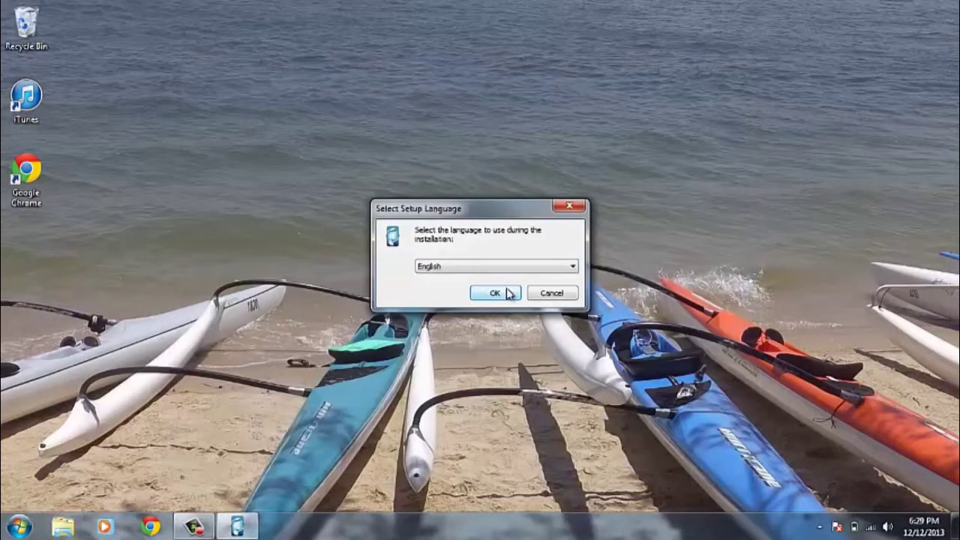
click(508, 270)
click(503, 288)
click(502, 292)
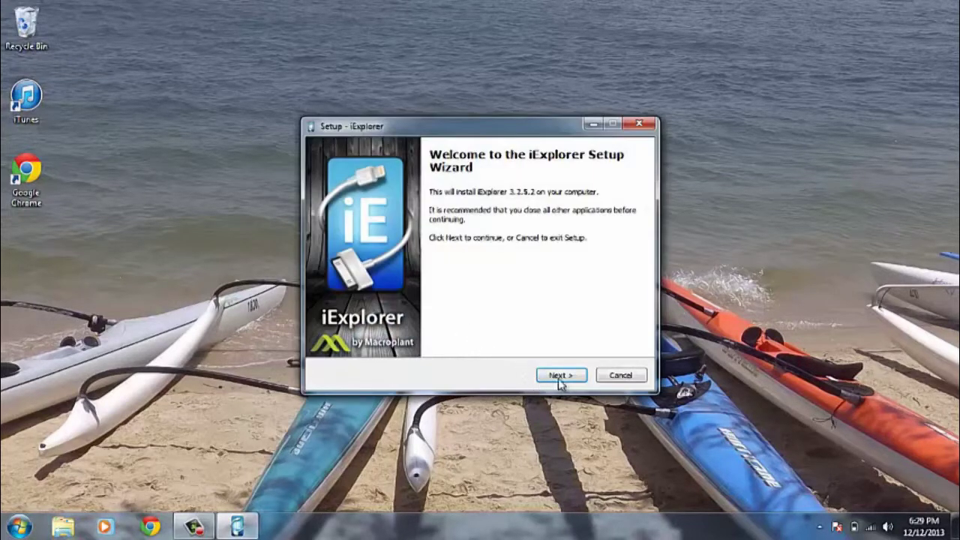
click(564, 378)
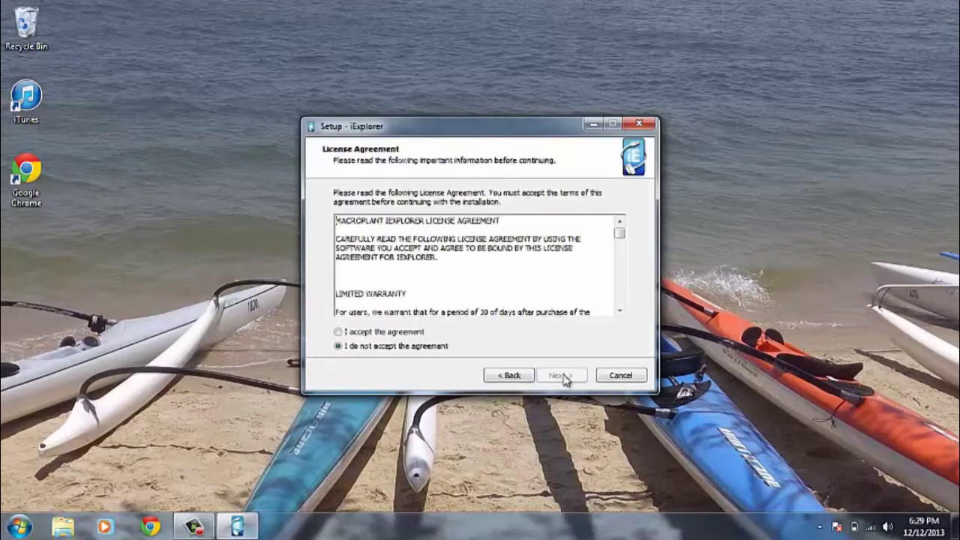
click(373, 335)
Step: Keep the existing C:\Program Files (x86)\iExplorer folder and default options, then start installing
click(561, 376)
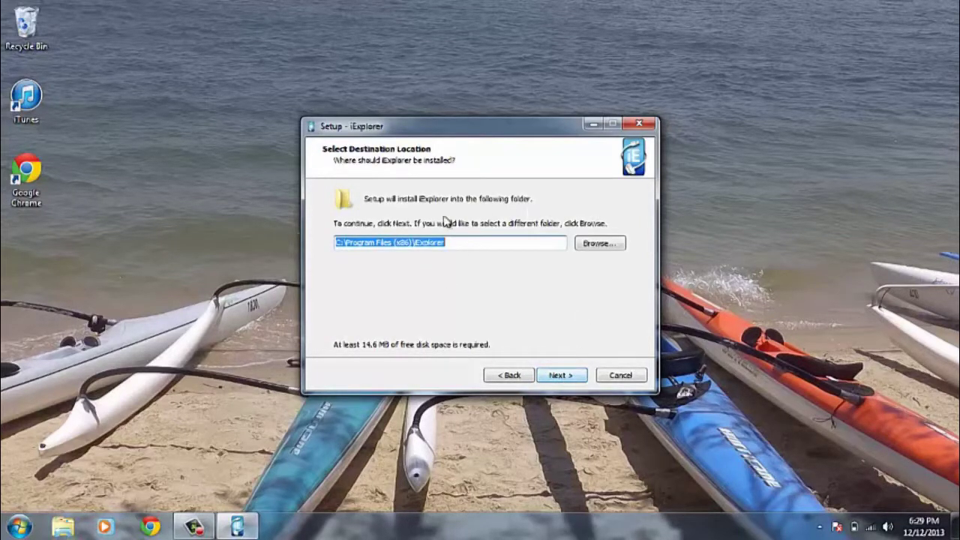
click(562, 376)
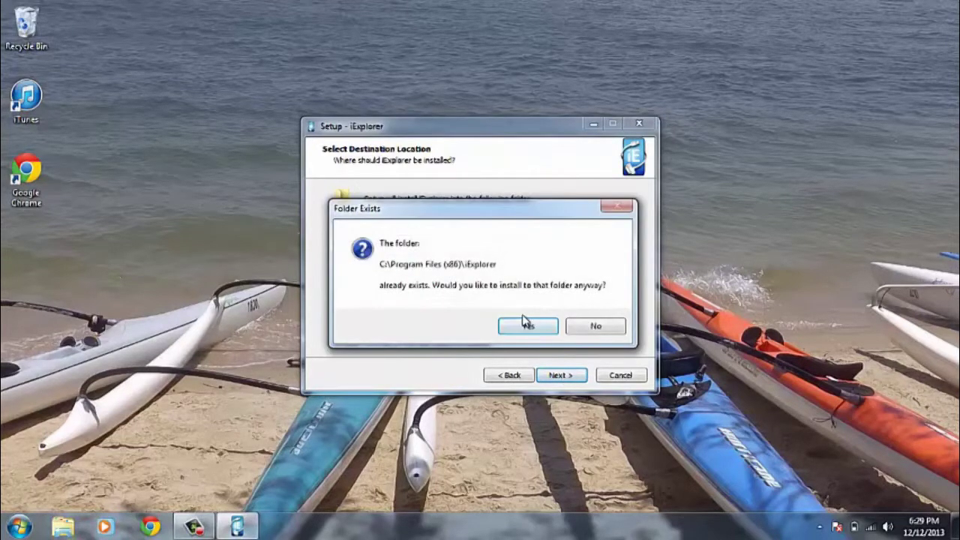
click(527, 330)
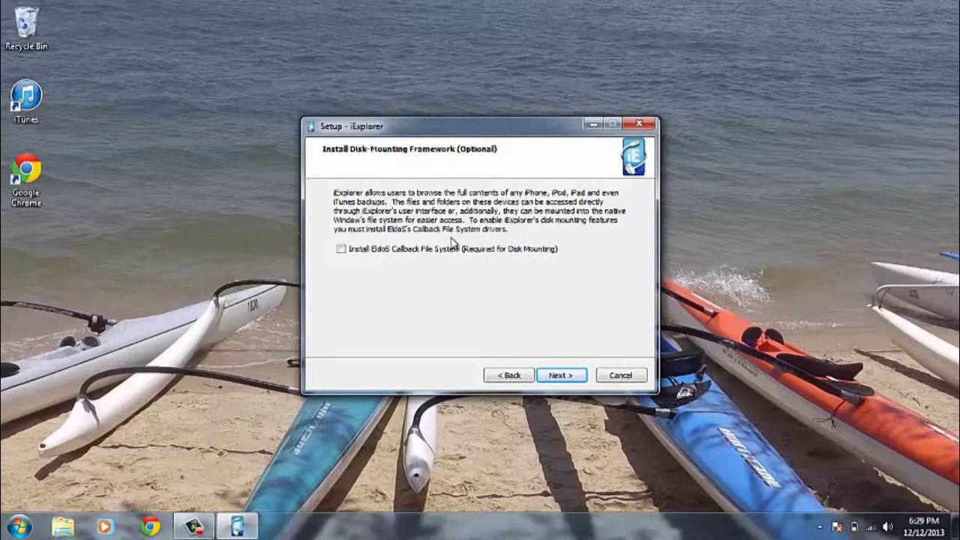
click(581, 379)
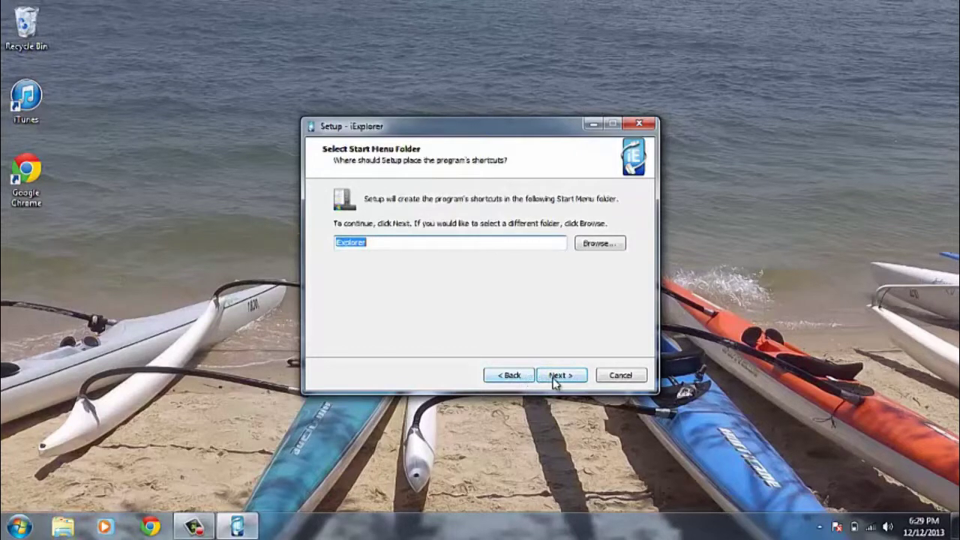
click(556, 381)
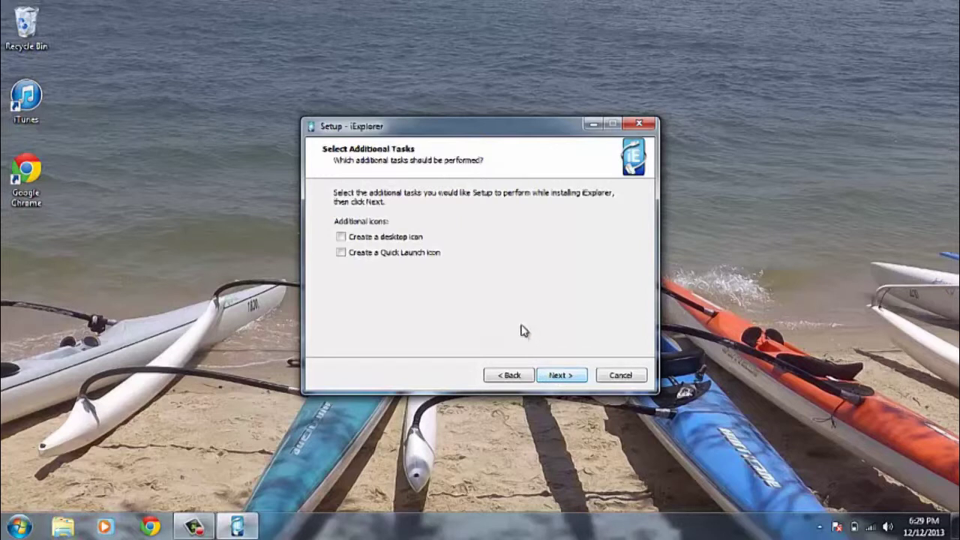
click(553, 376)
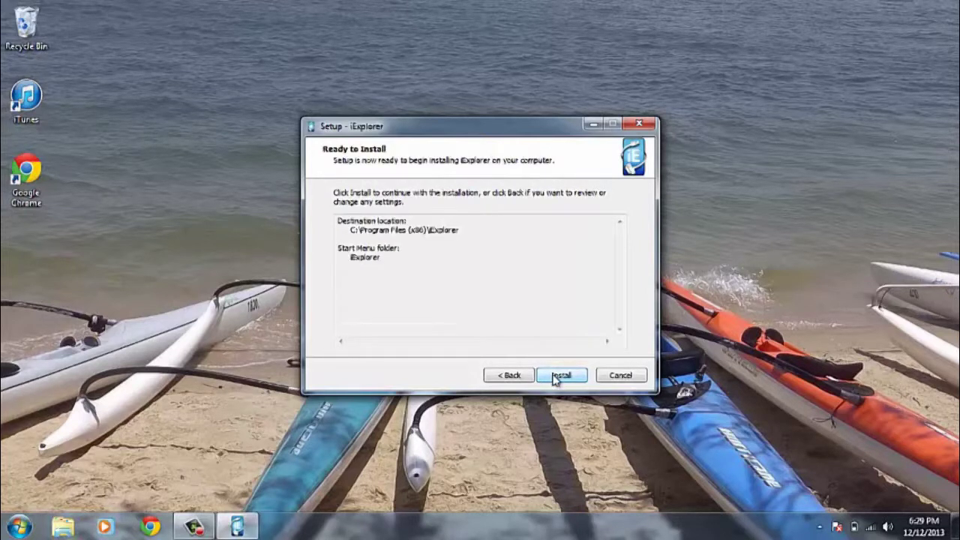
click(555, 378)
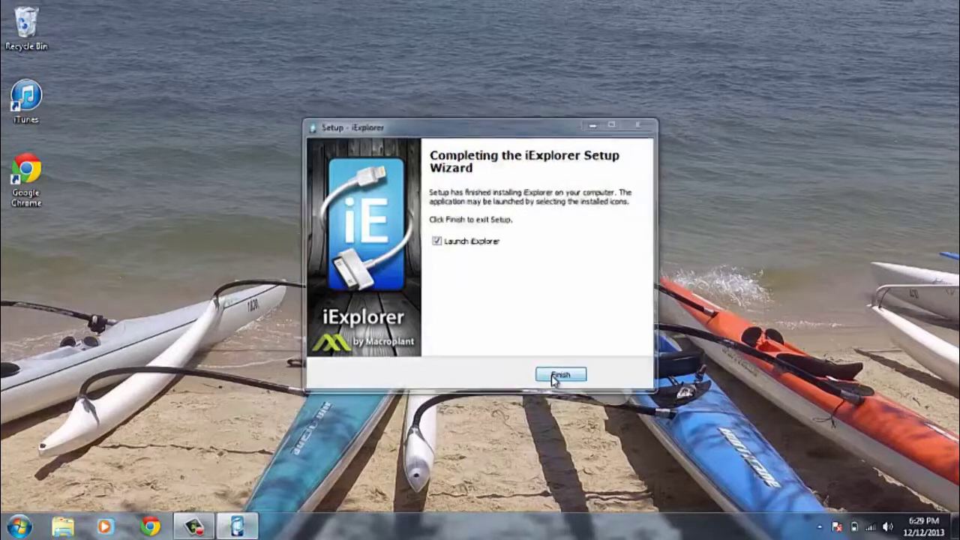
Step: Finish the Setup wizard with 'Launch iExplorer' ticked to open iExplorer 3
click(560, 376)
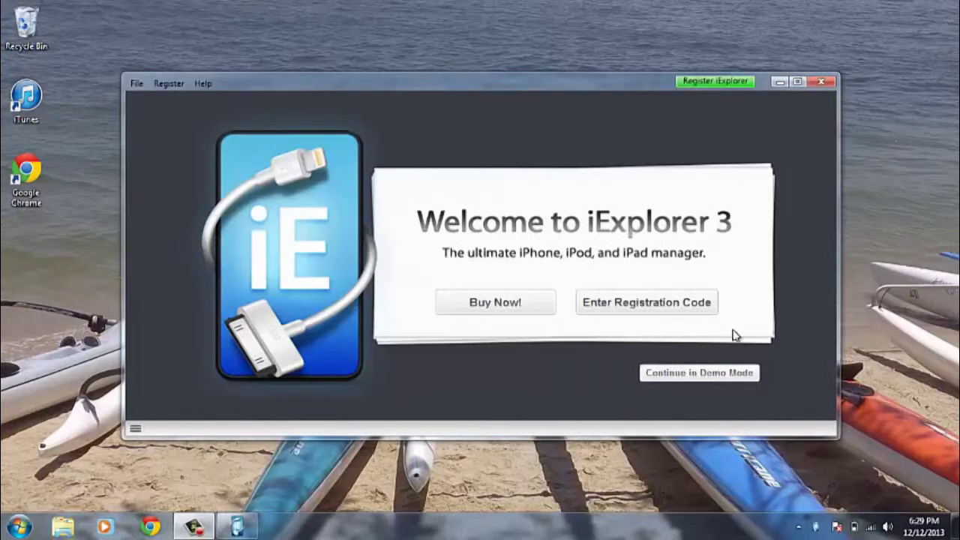
Step: Continue in Demo Mode to reach the iPod's 28.0 GB overview
click(724, 375)
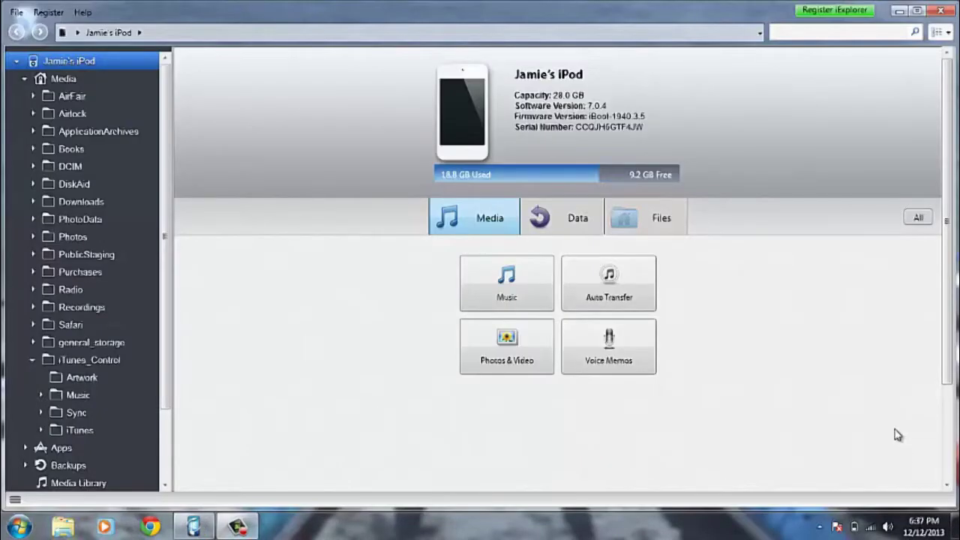
Step: Open Media > iTunes_Control, inspect its Music folder, then return to iTunes_Control
click(70, 79)
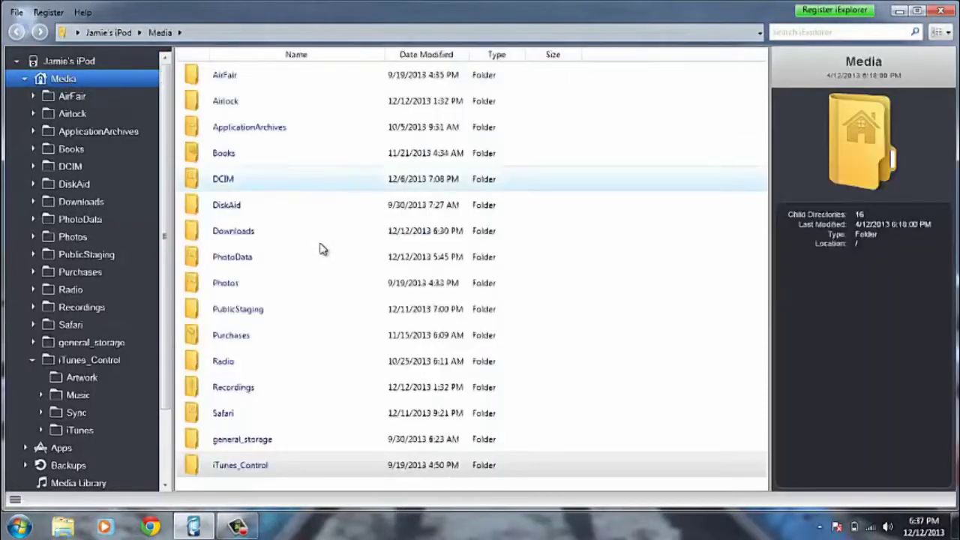
click(221, 469)
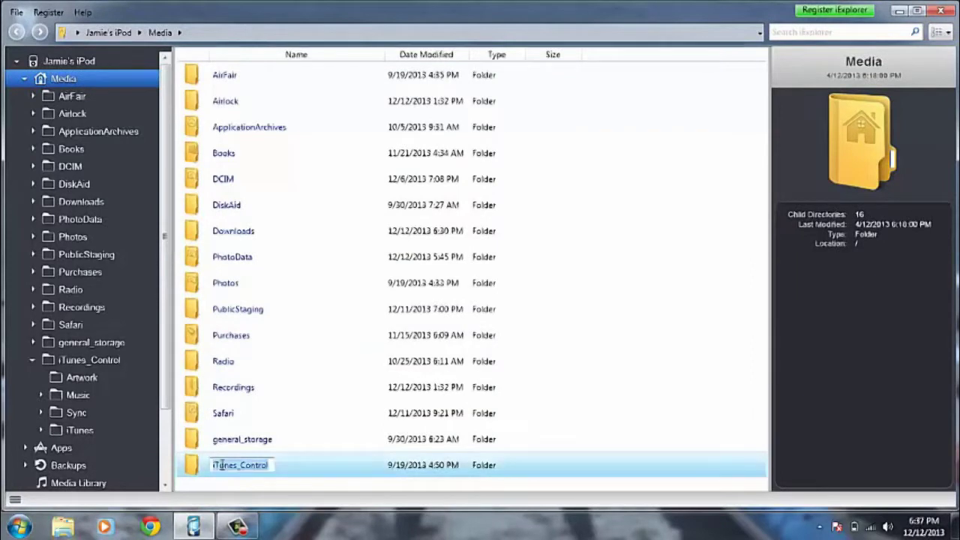
double_click(291, 475)
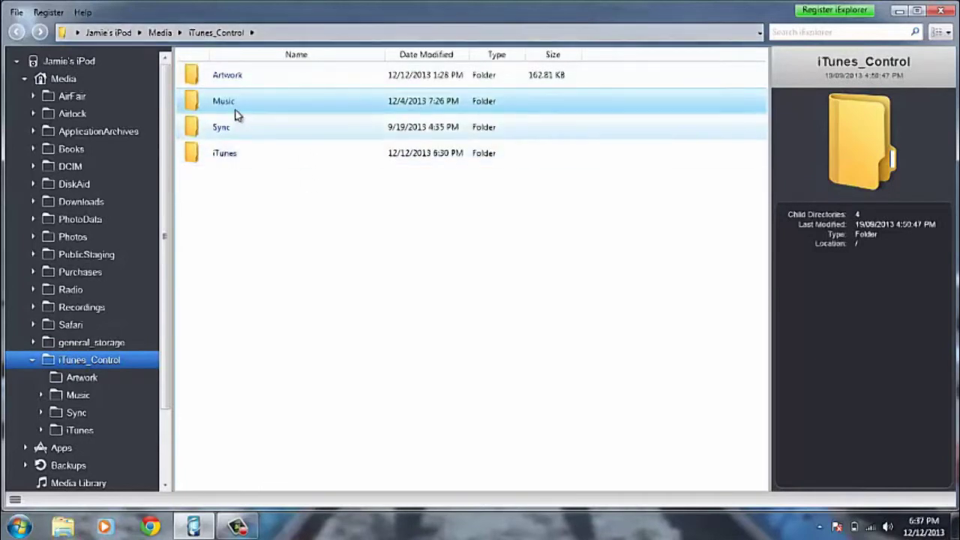
double_click(263, 105)
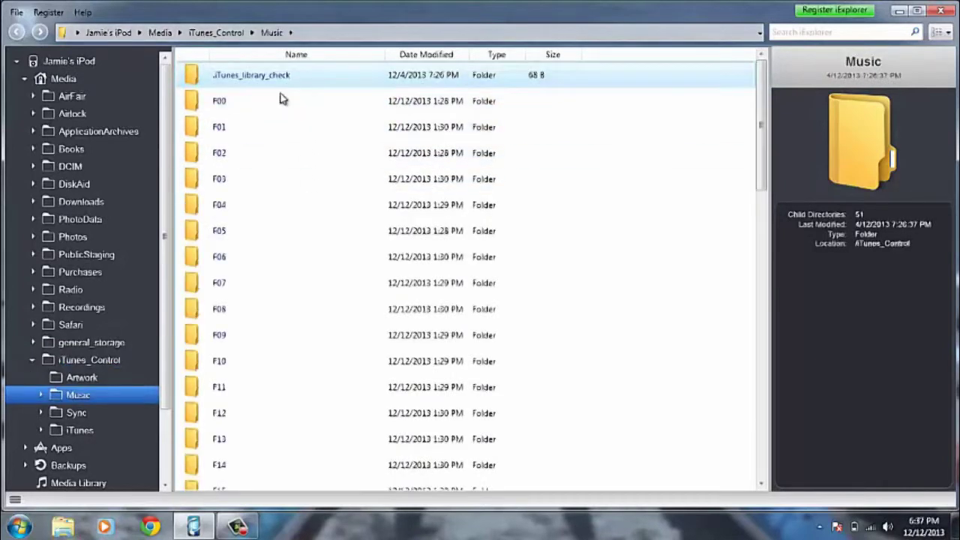
scroll(310, 247, down, 8)
scroll(335, 371, down, 4)
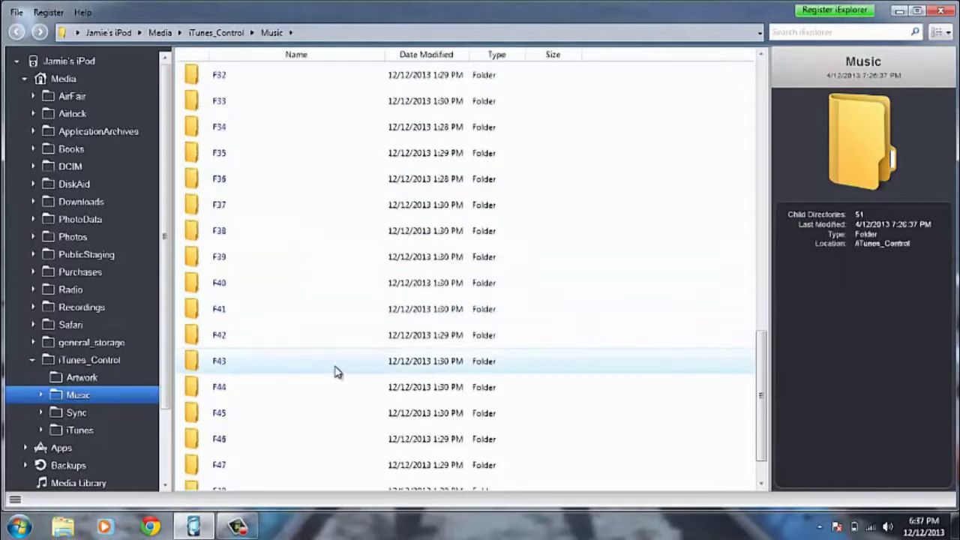
scroll(411, 311, up, 9)
scroll(411, 311, up, 3)
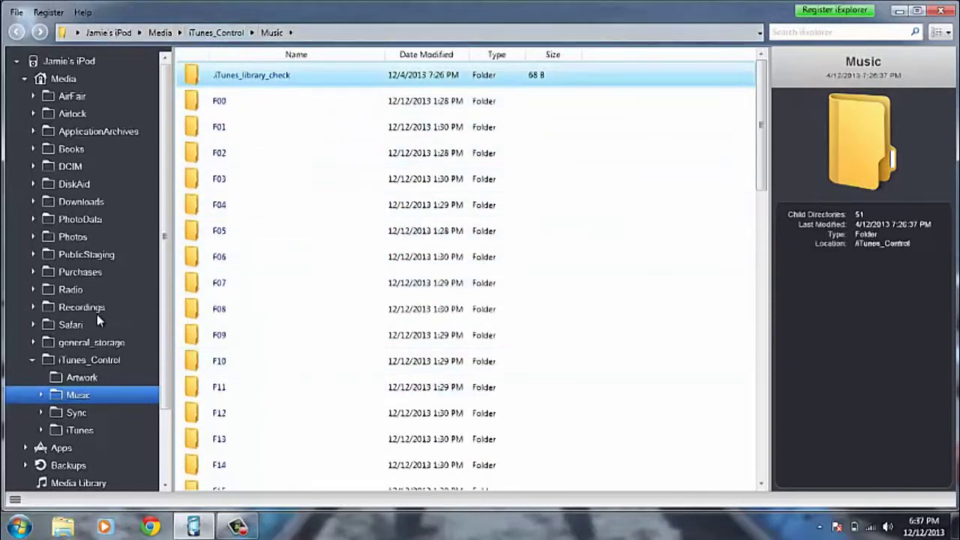
click(99, 361)
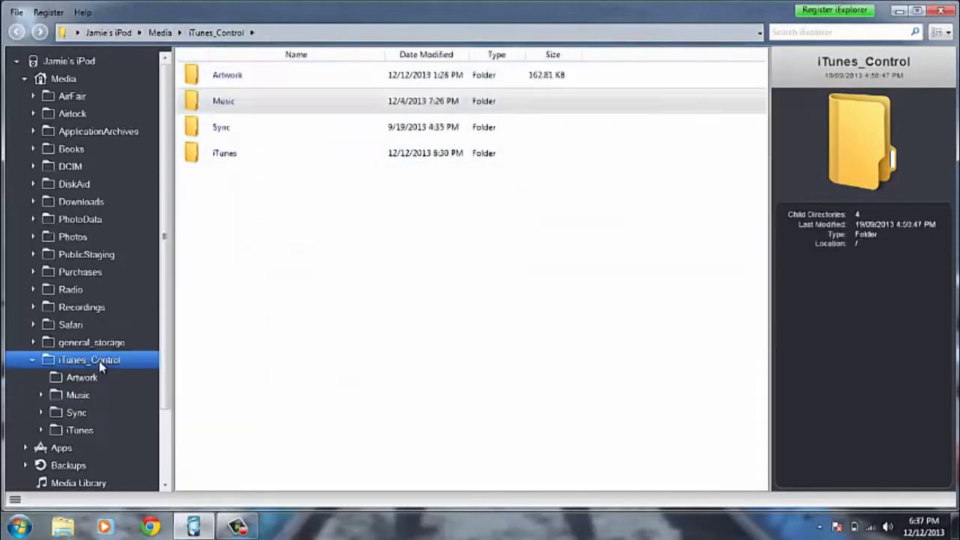
Step: Export the iPod's Music folder to Libraries > Music > My Music
right_click(239, 103)
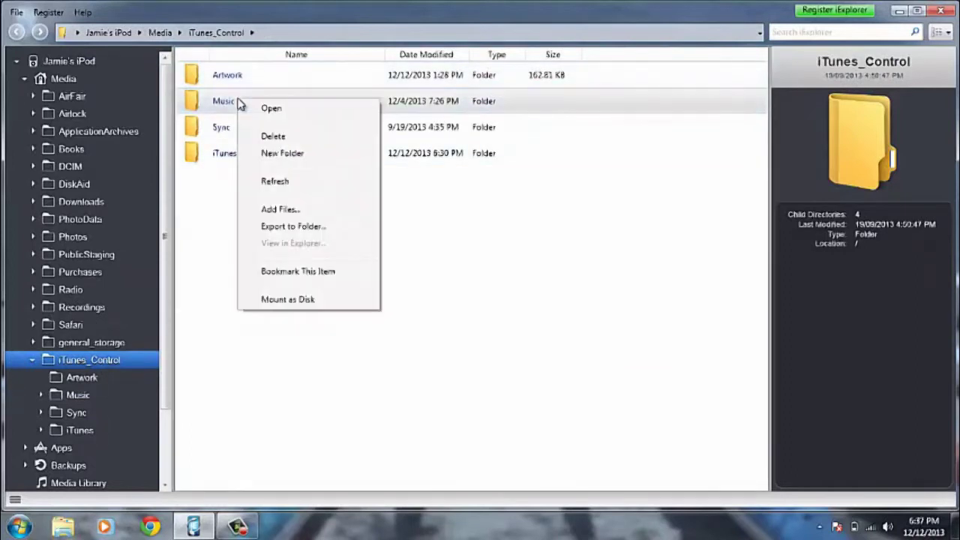
click(318, 227)
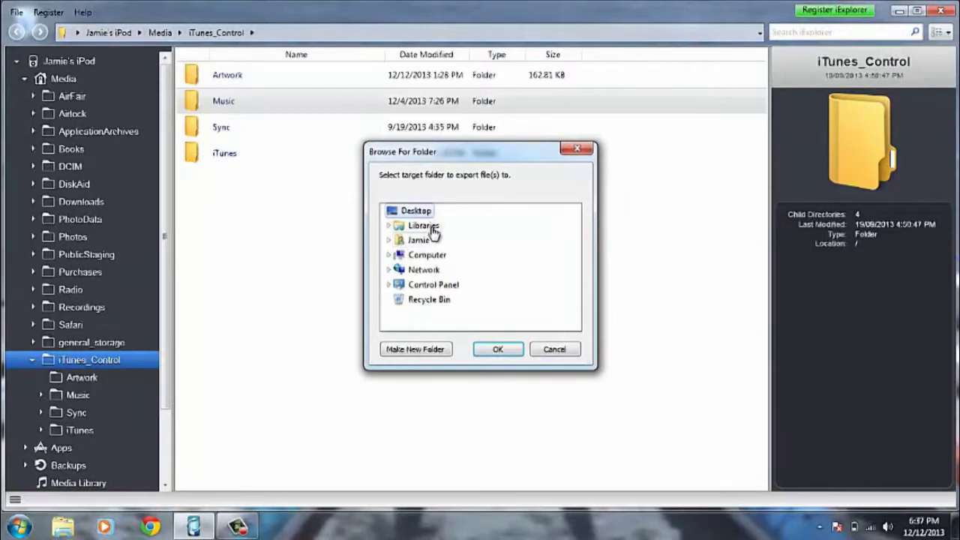
click(388, 226)
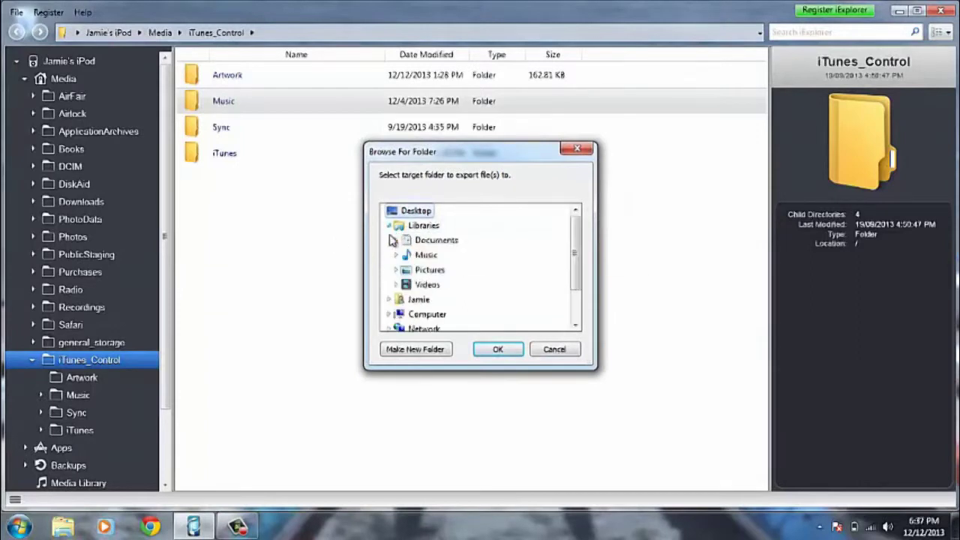
double_click(425, 256)
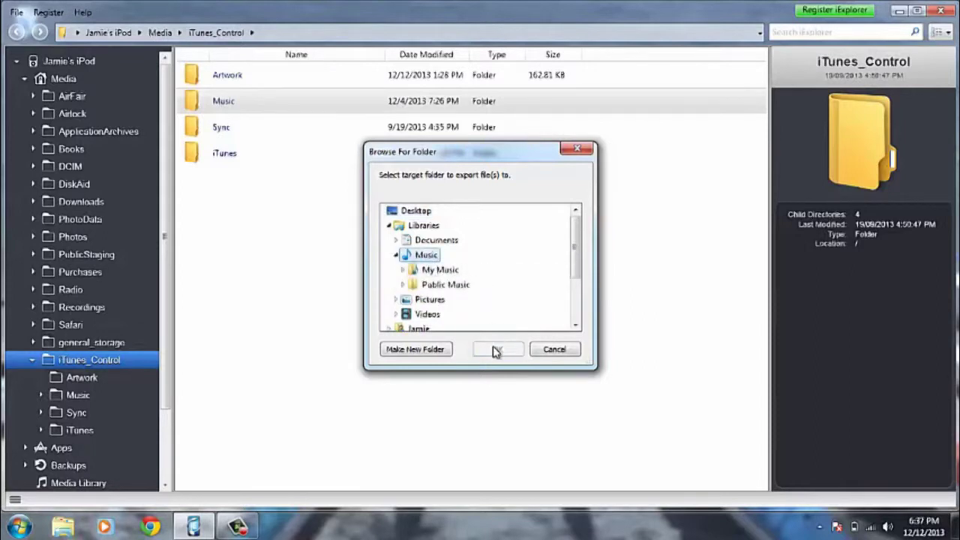
double_click(442, 270)
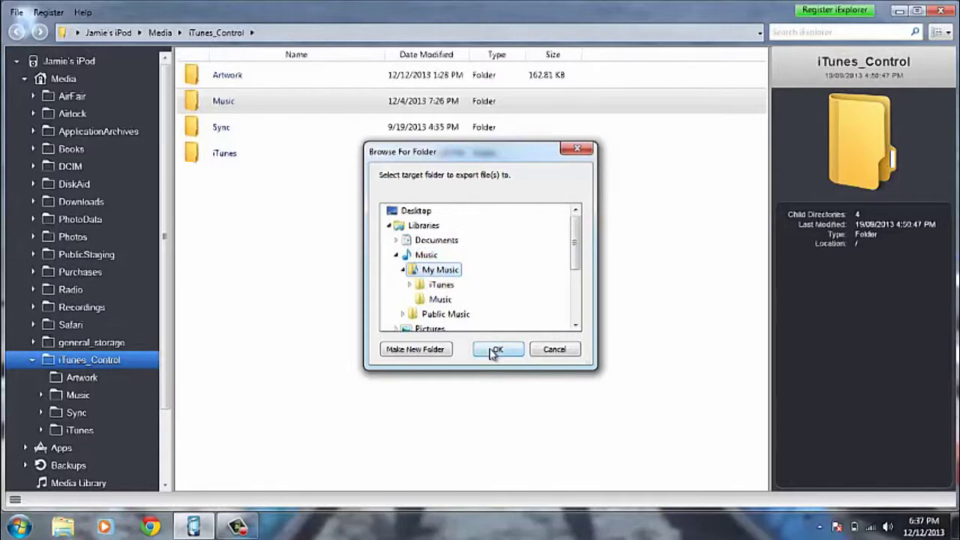
click(495, 350)
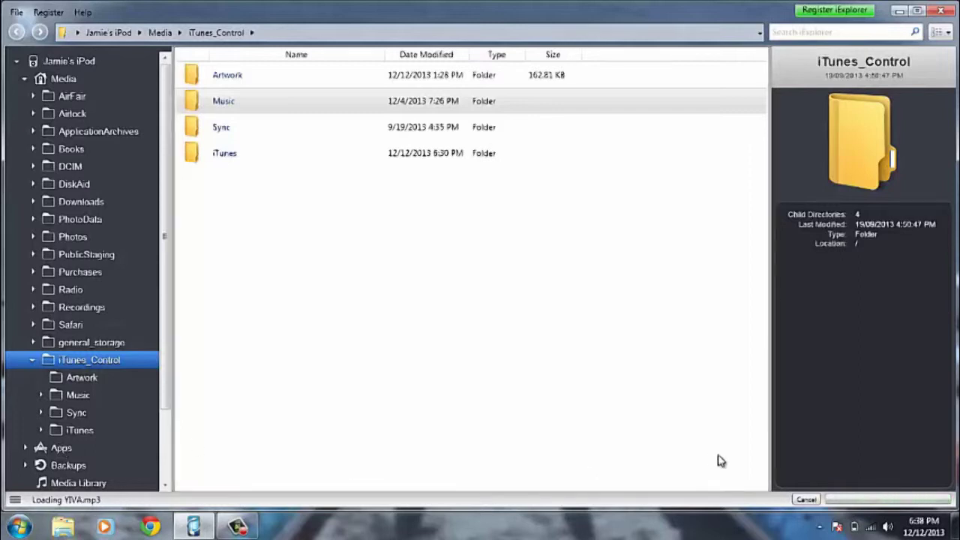
Step: Let the export complete and close the iExplorer window
mouse_move(252, 522)
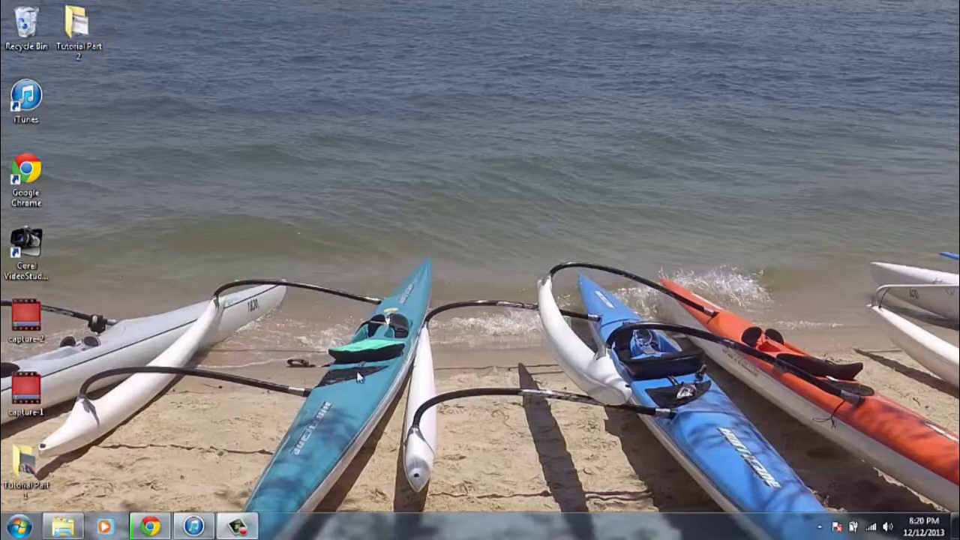
Step: Drag the exported Music folder from the Music library window into iTunes, then close the window
click(193, 526)
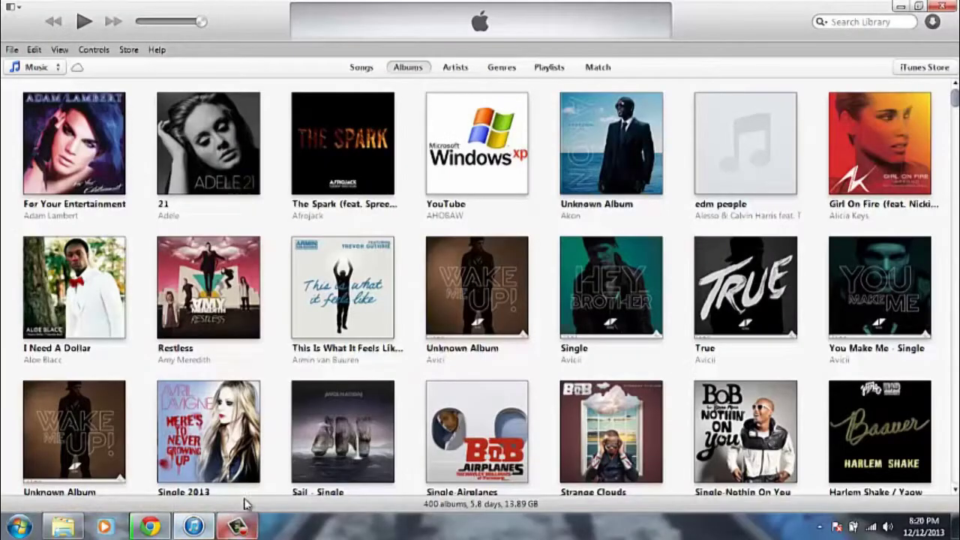
click(19, 526)
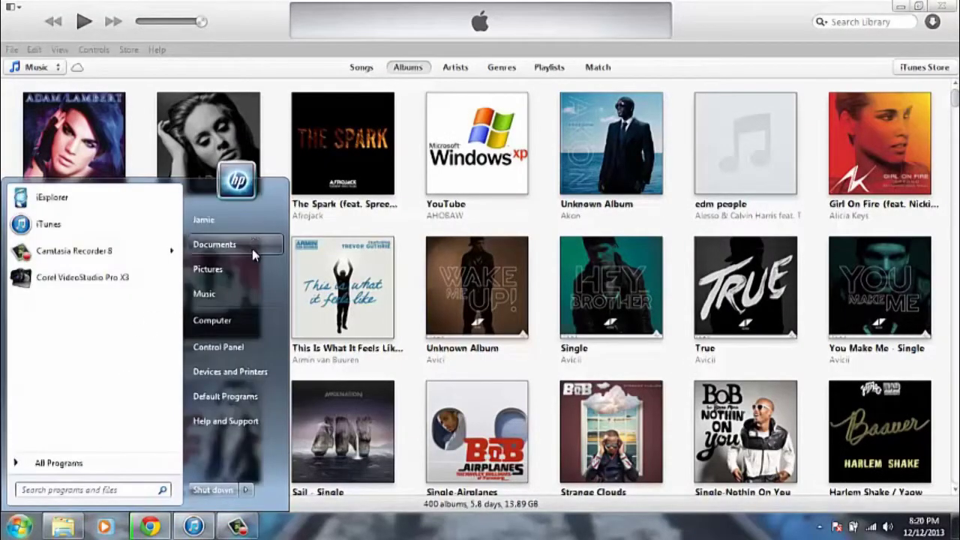
click(243, 295)
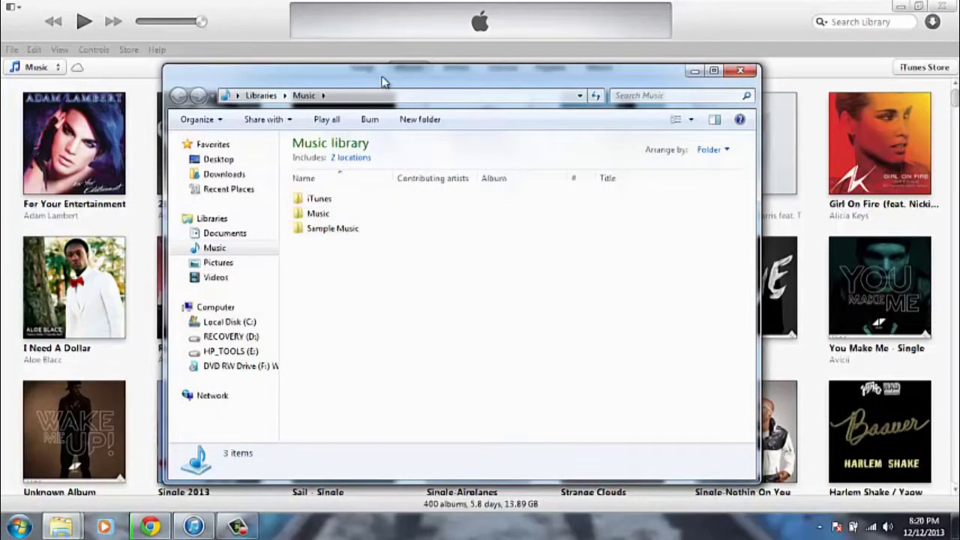
drag(378, 81, 563, 78)
drag(500, 214, 612, 298)
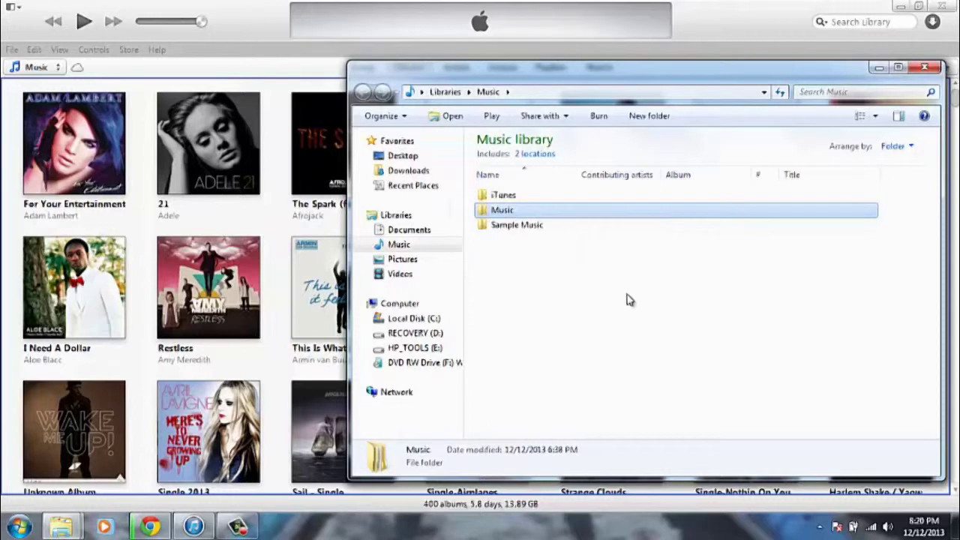
click(660, 298)
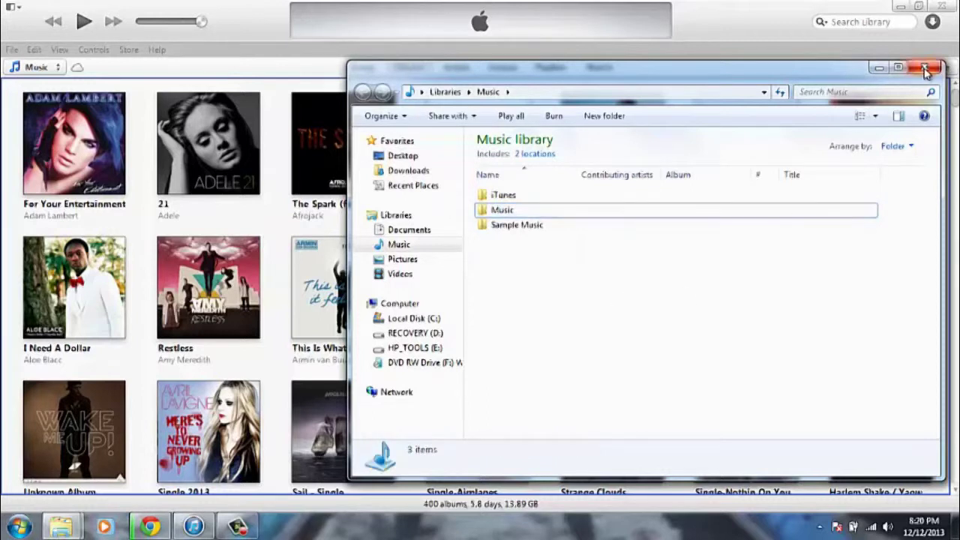
click(925, 70)
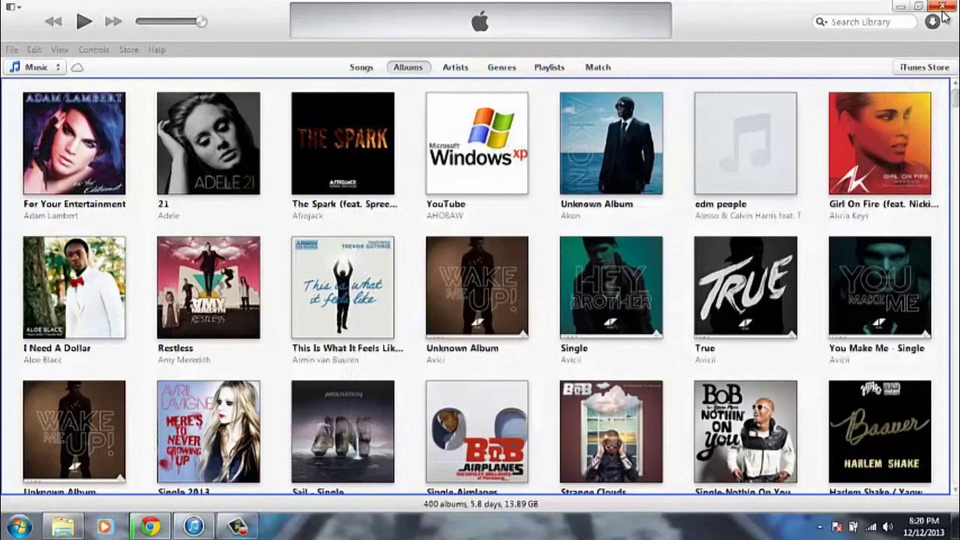
Step: Close the iTunes window to return to the desktop
click(942, 7)
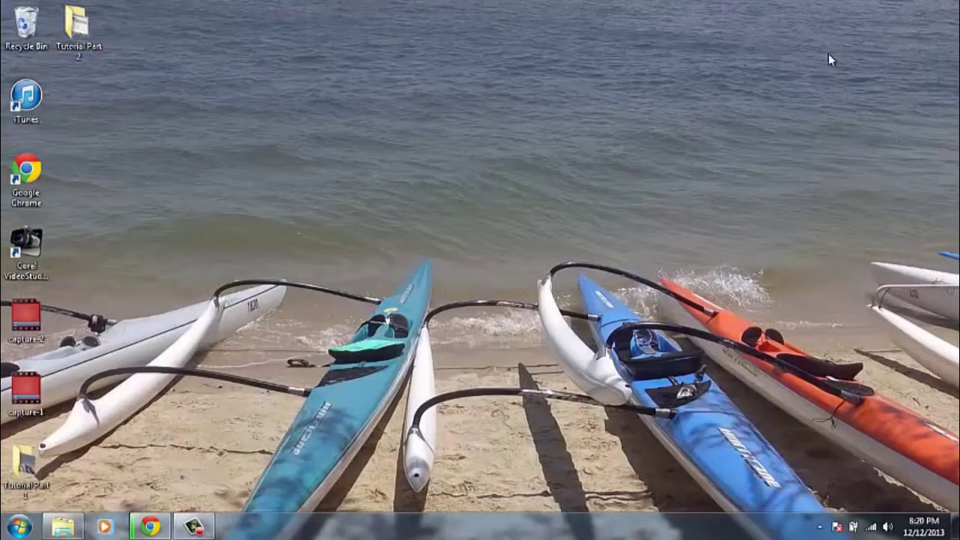